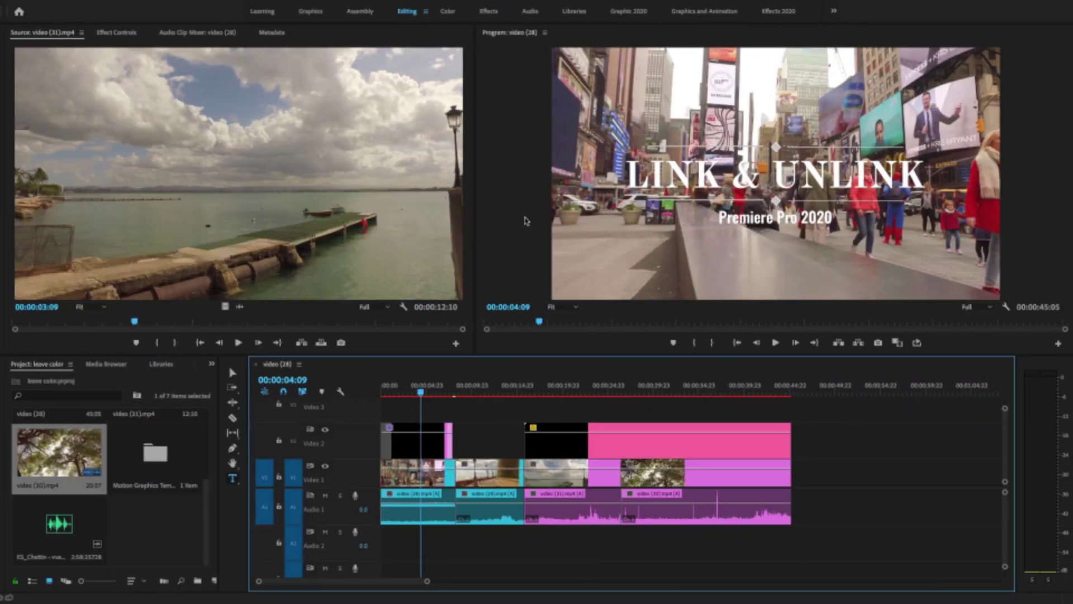
Add 'video (30).mp4' after a short gap at the sequence end and scrub to preview it.
drag(420, 456, 672, 555)
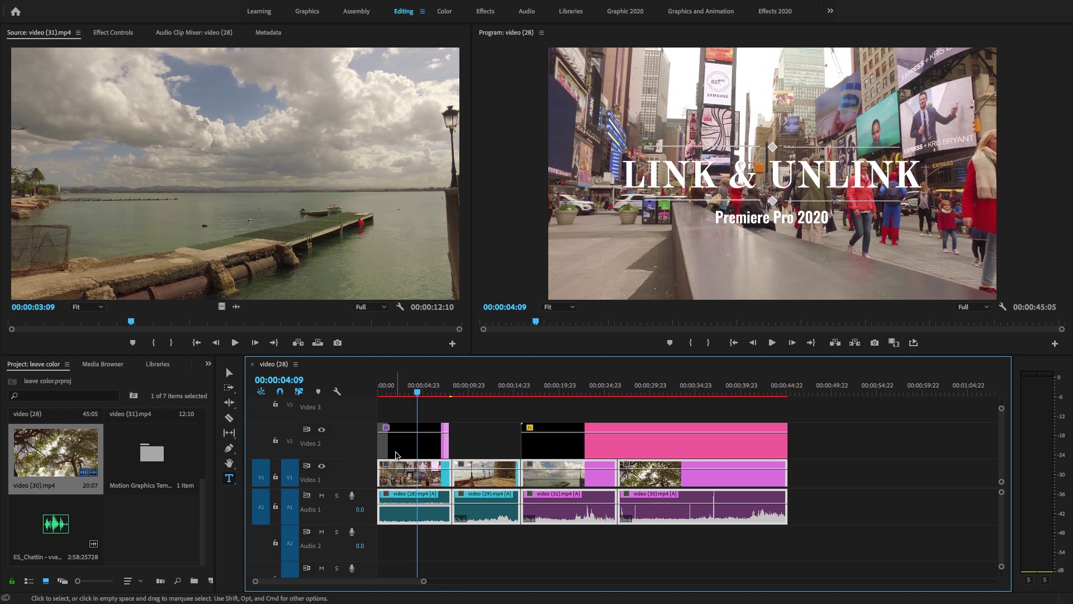
click(384, 394)
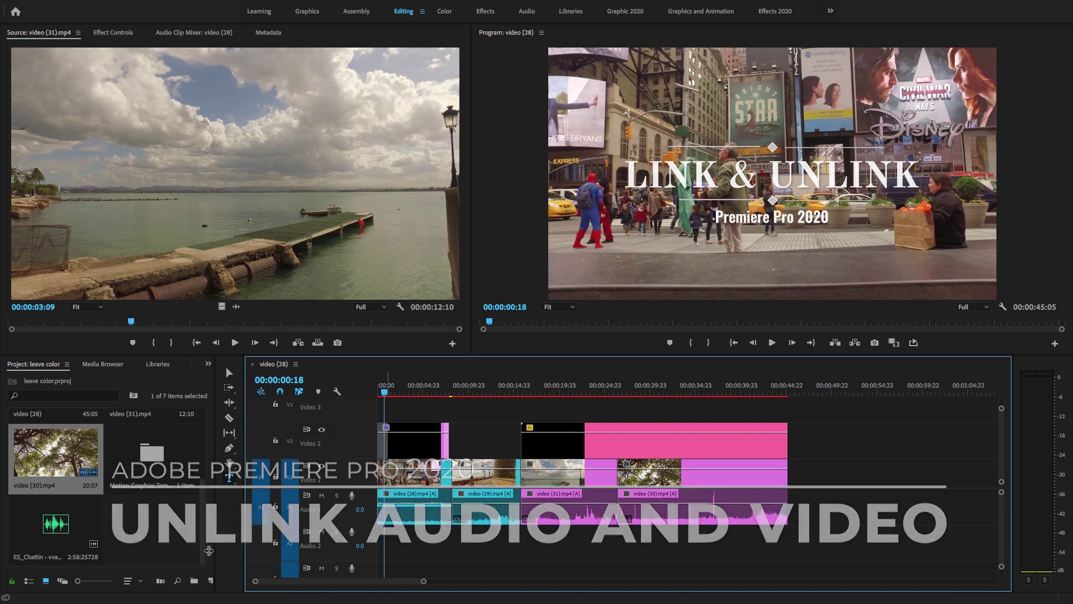
click(53, 450)
drag(53, 451, 803, 477)
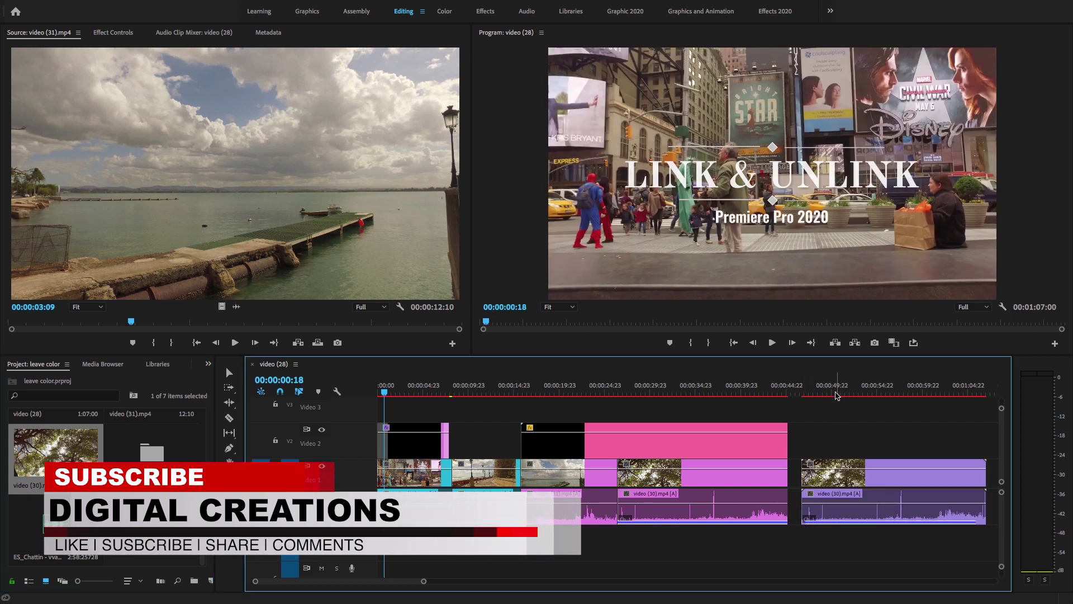
drag(834, 393, 424, 475)
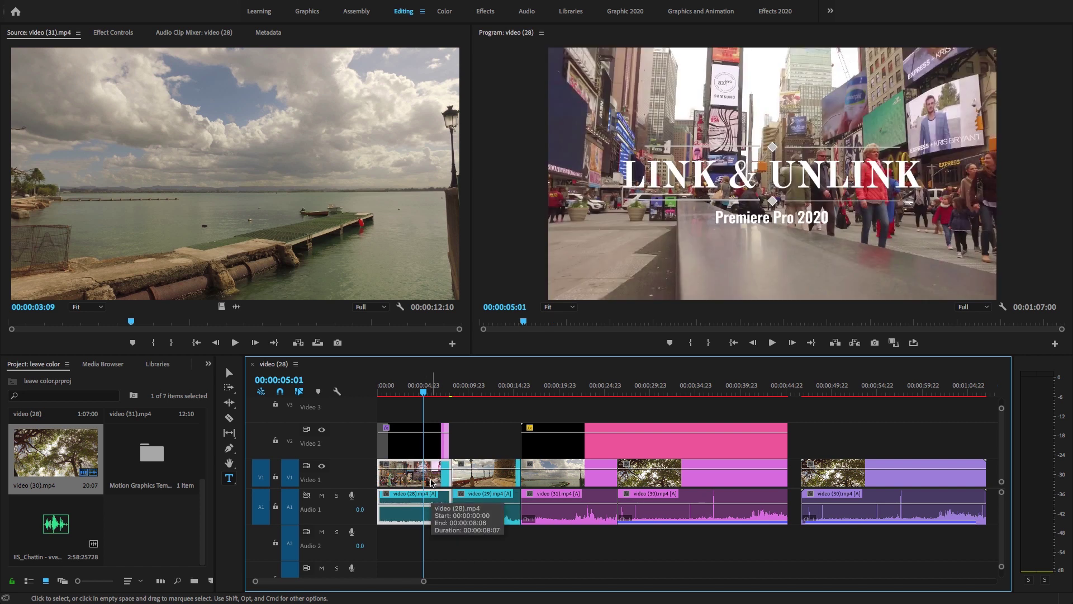
Unlink the first clip, video (28), and delete its audio.
right_click(433, 482)
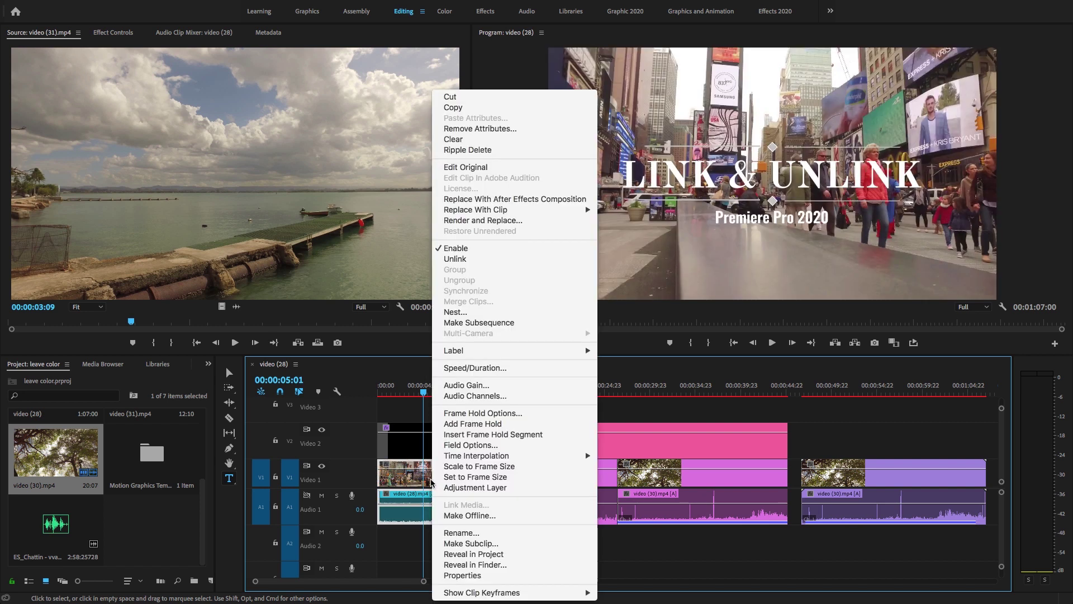
click(500, 259)
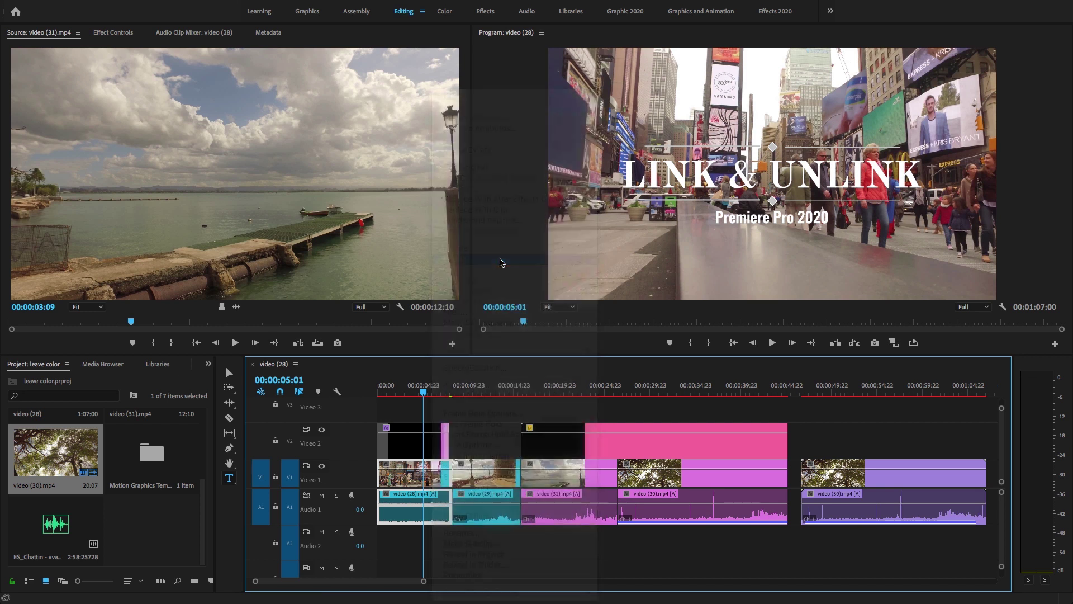
click(434, 516)
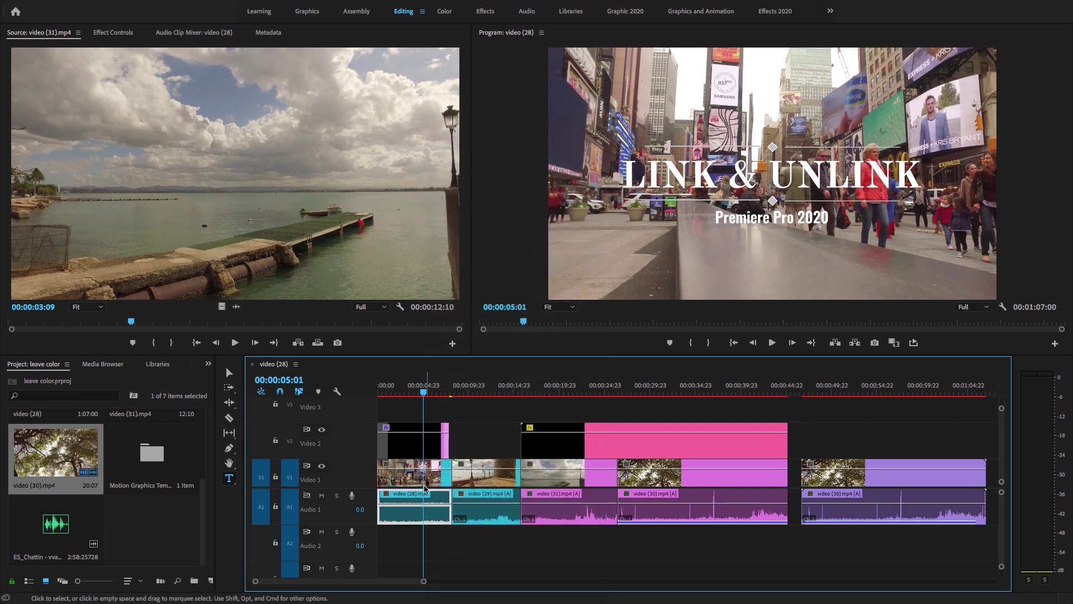
click(431, 519)
click(431, 513)
key(Delete)
Unlink video (29) and delete its audio, then undo both audio deletions.
click(484, 520)
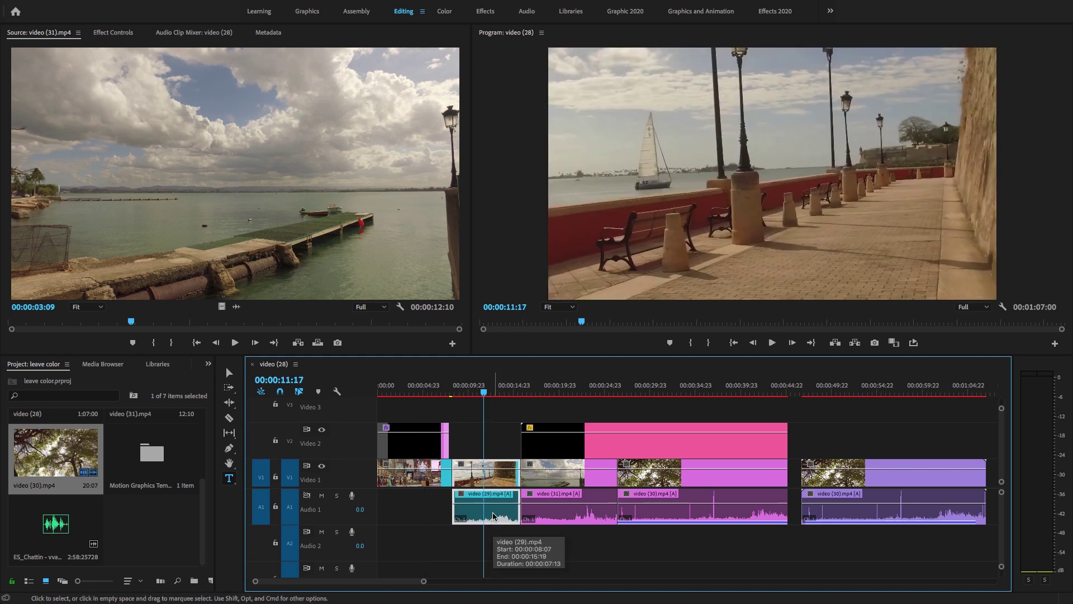
right_click(493, 515)
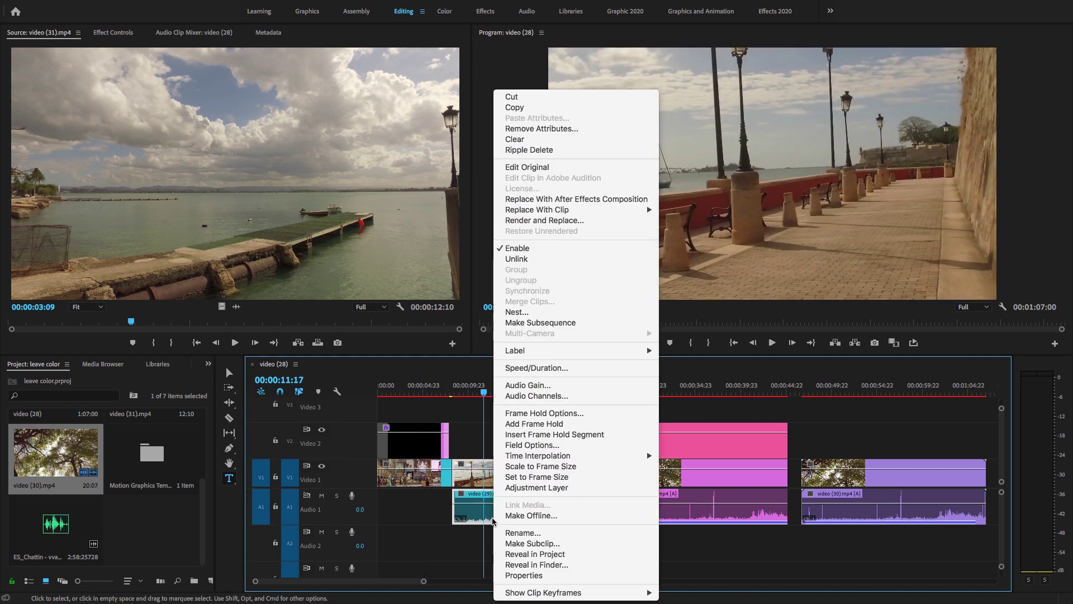
click(553, 262)
key(Delete)
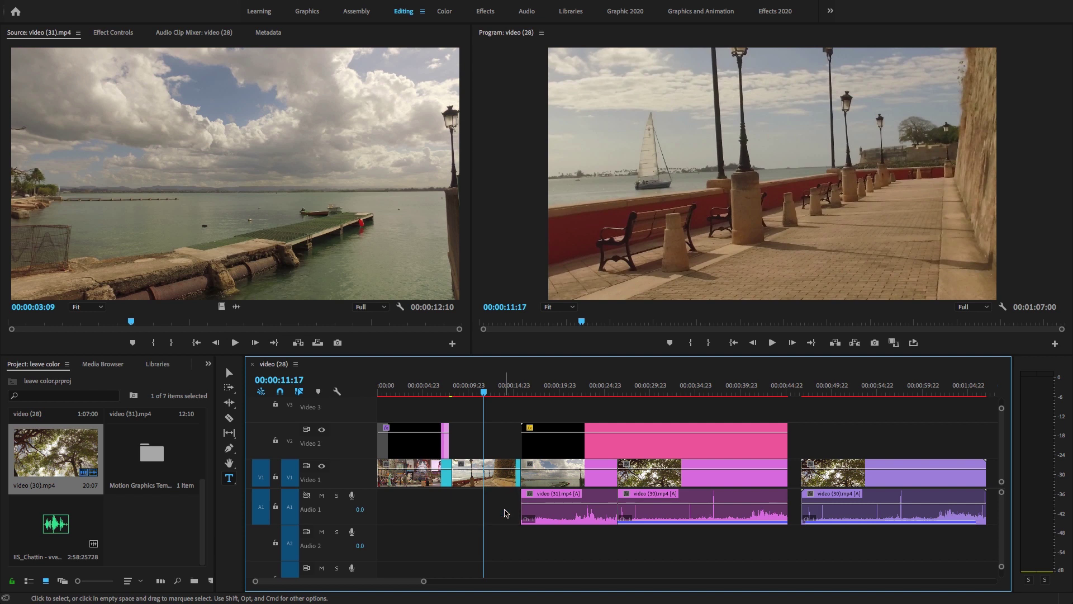
click(462, 390)
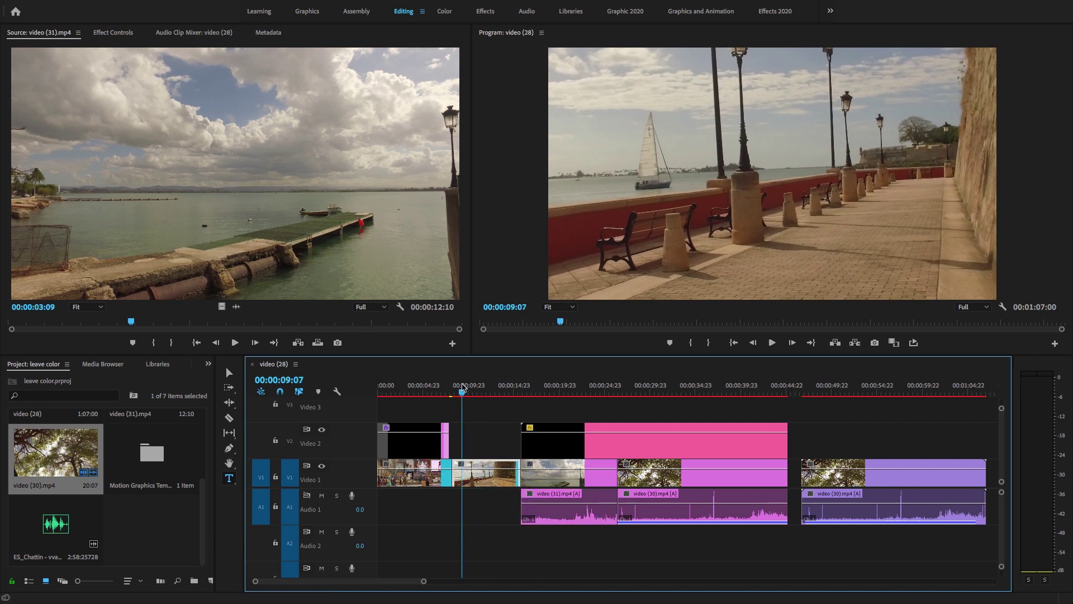
key(ctrl+z)
key(ctrl+z)
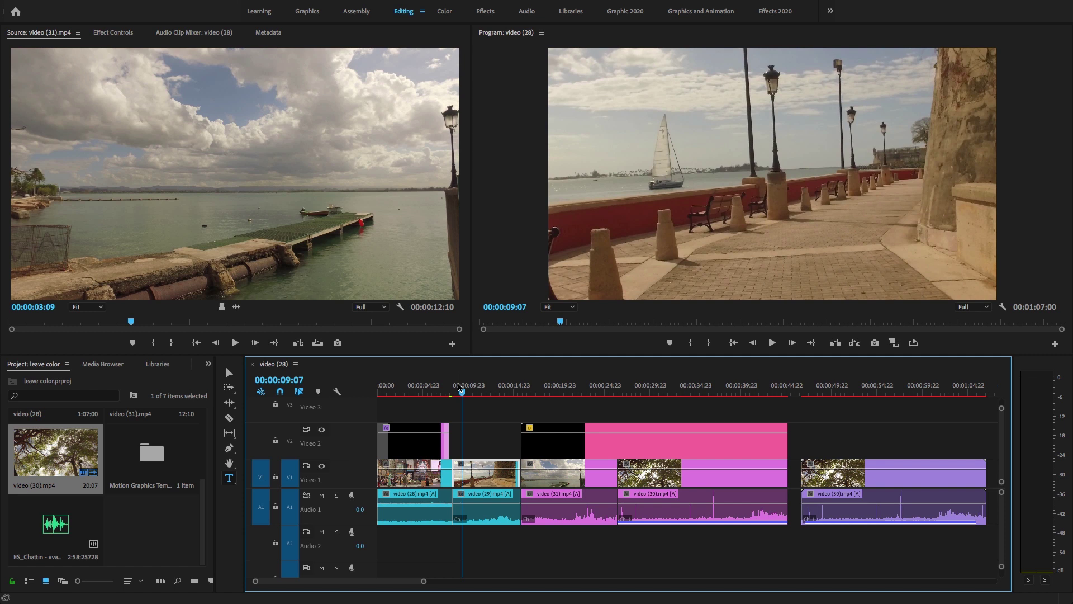
key(ctrl+z)
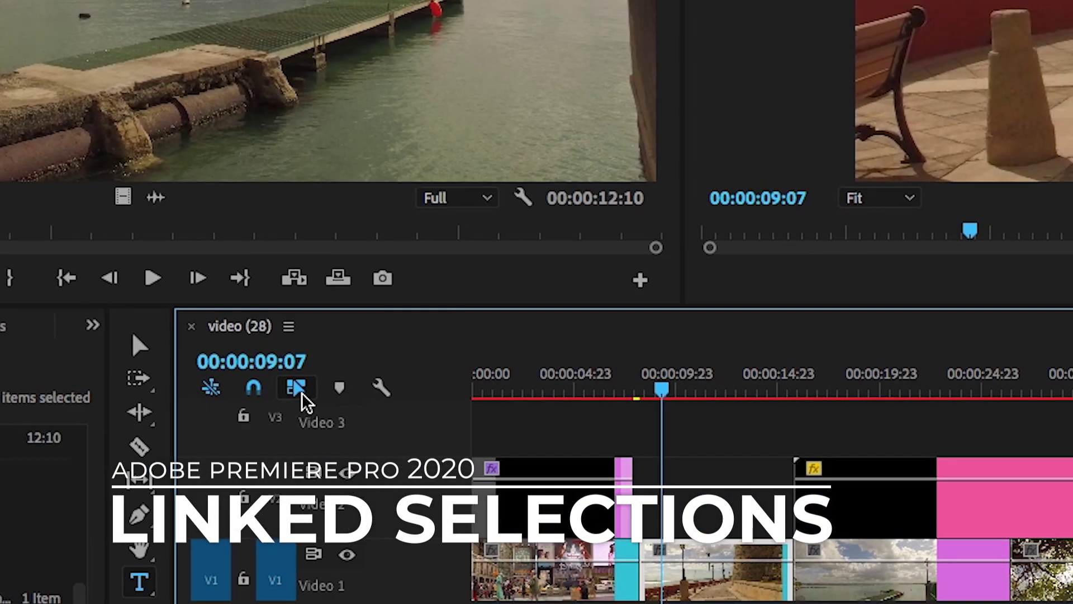
click(296, 387)
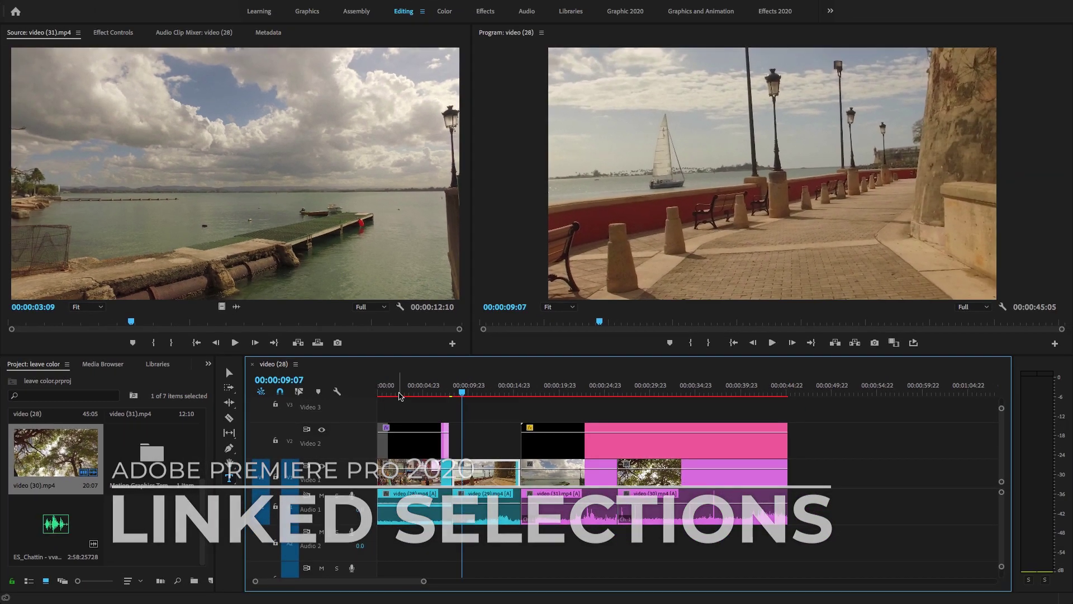
click(402, 393)
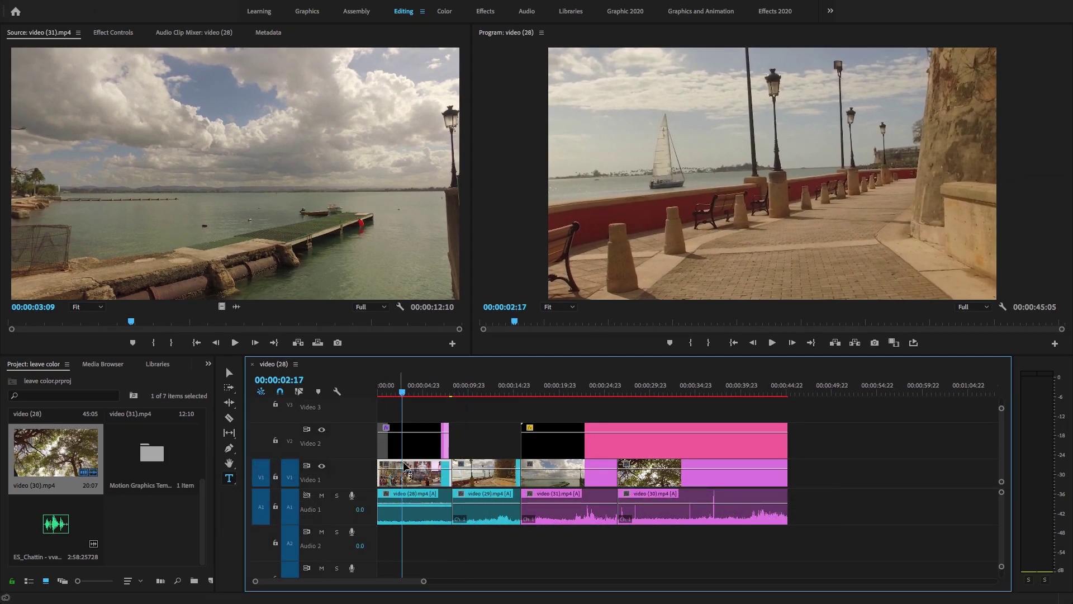
click(423, 514)
click(484, 511)
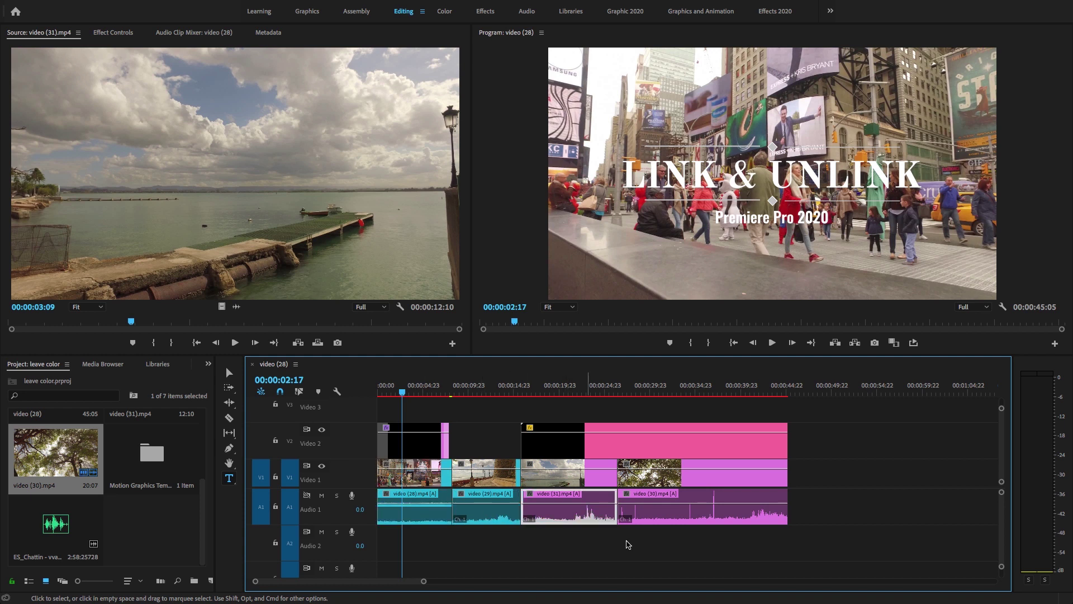
click(724, 544)
drag(525, 528, 411, 508)
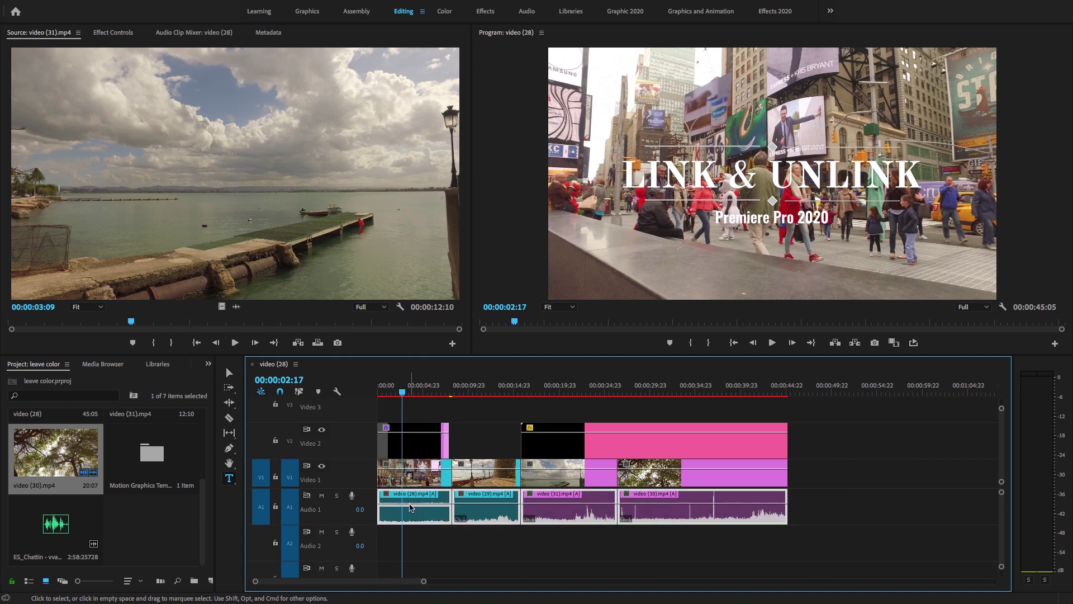
key(Delete)
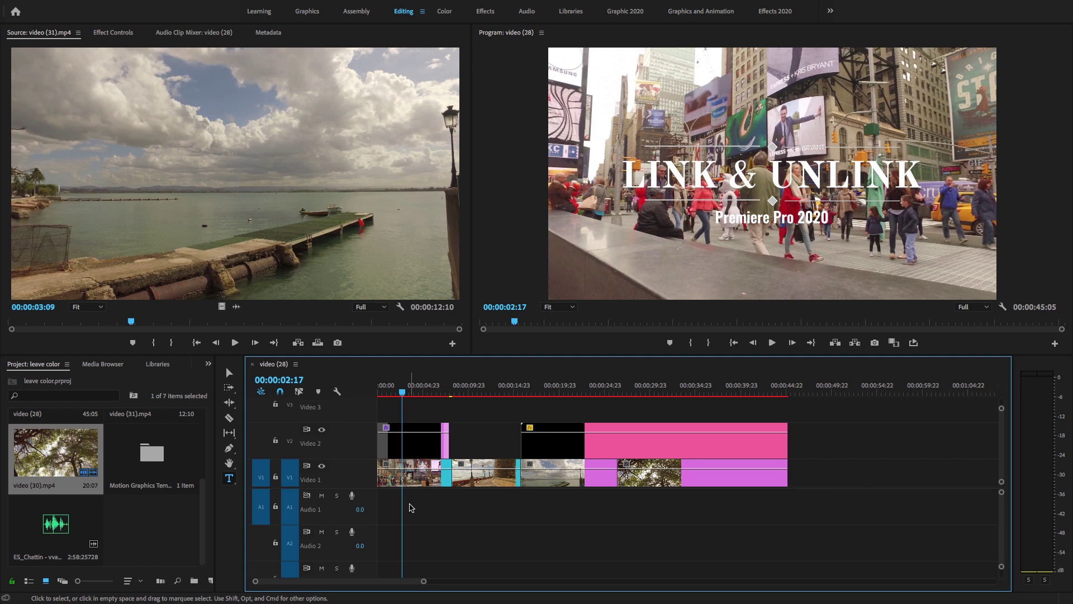
key(super+z)
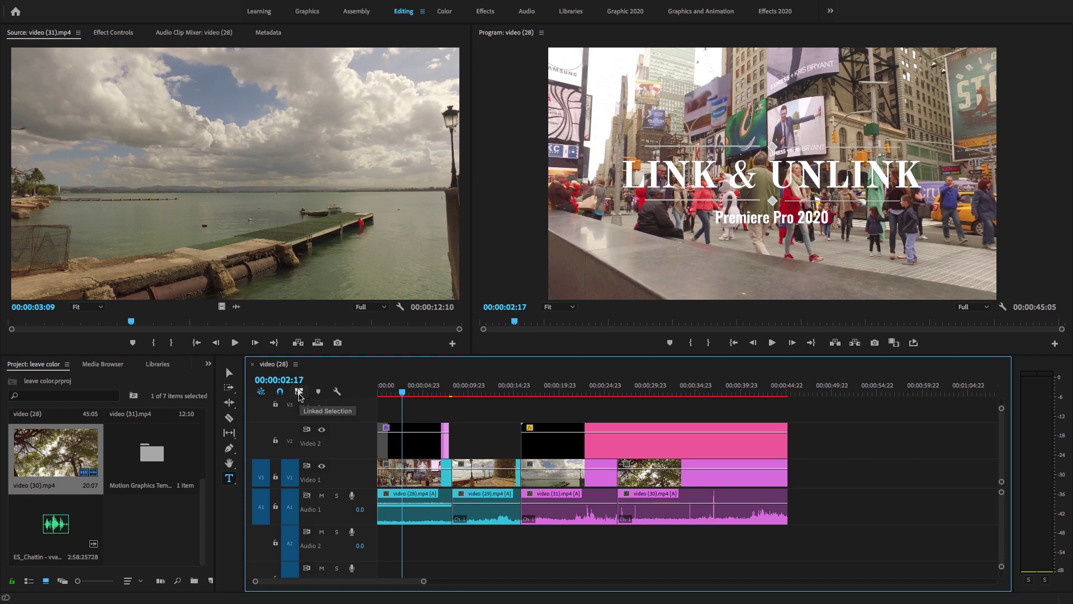
click(300, 392)
click(427, 476)
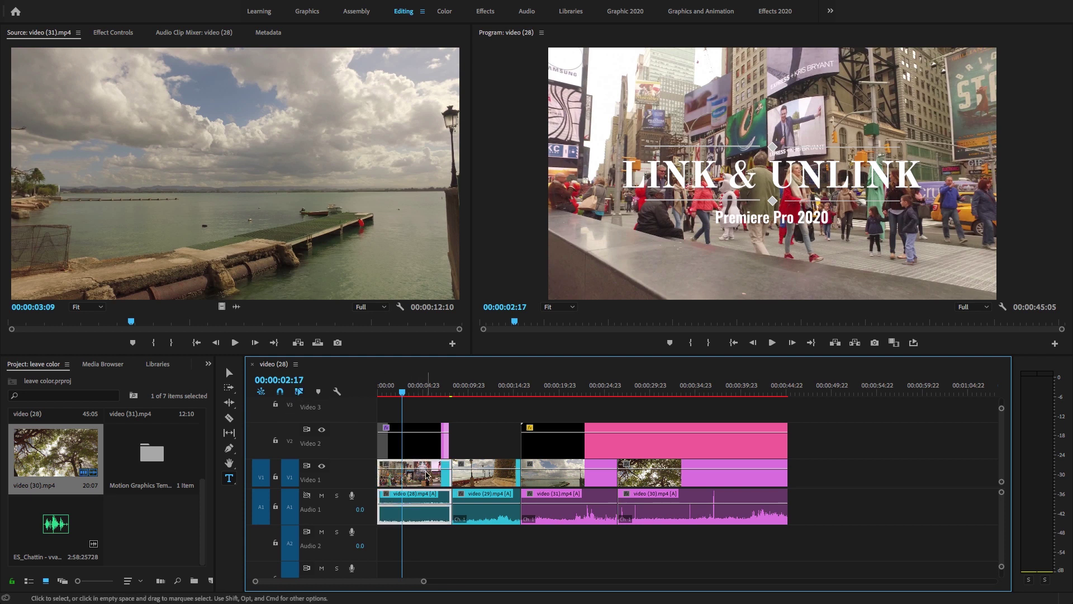
click(487, 482)
click(551, 479)
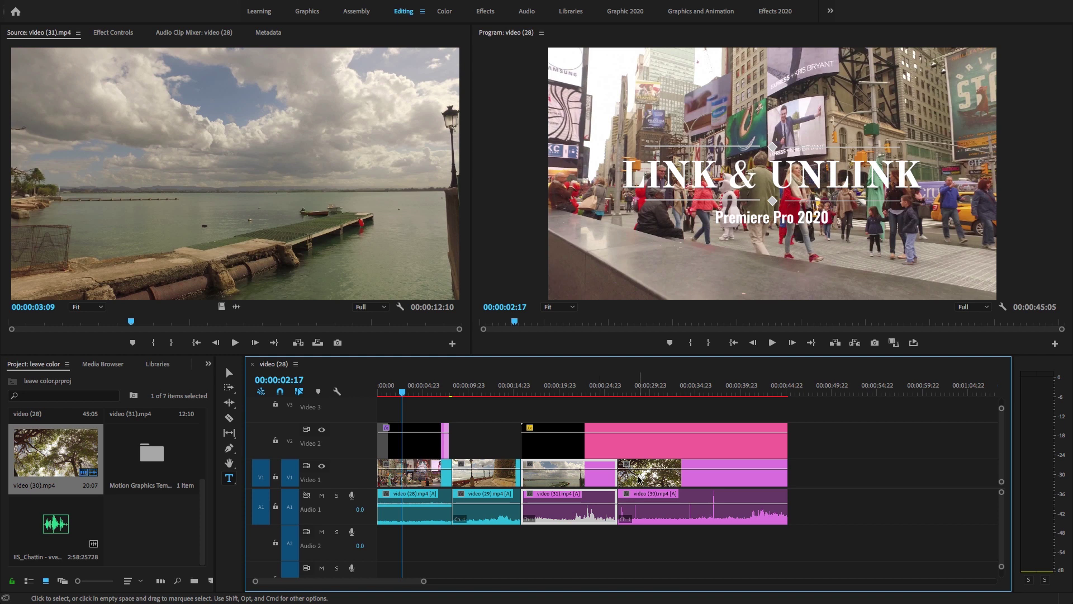
click(640, 481)
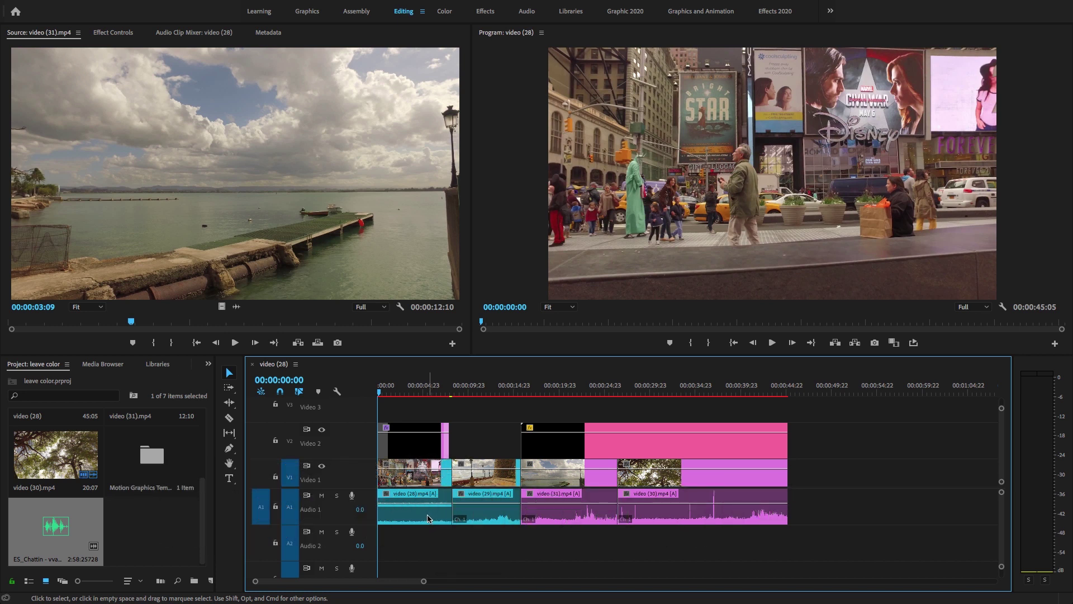
alt+click(427, 518)
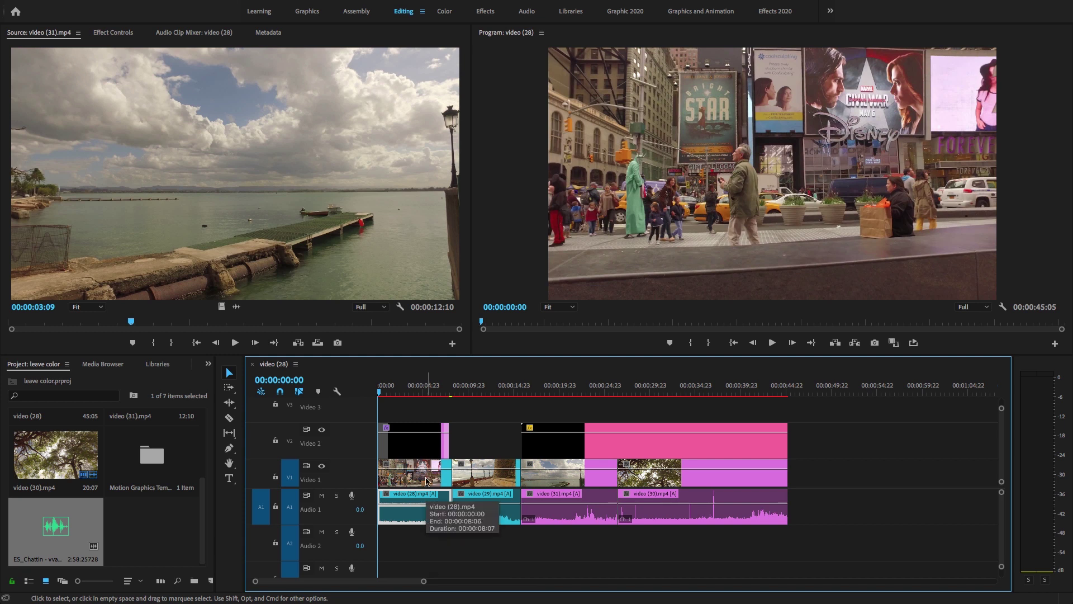
key(Delete)
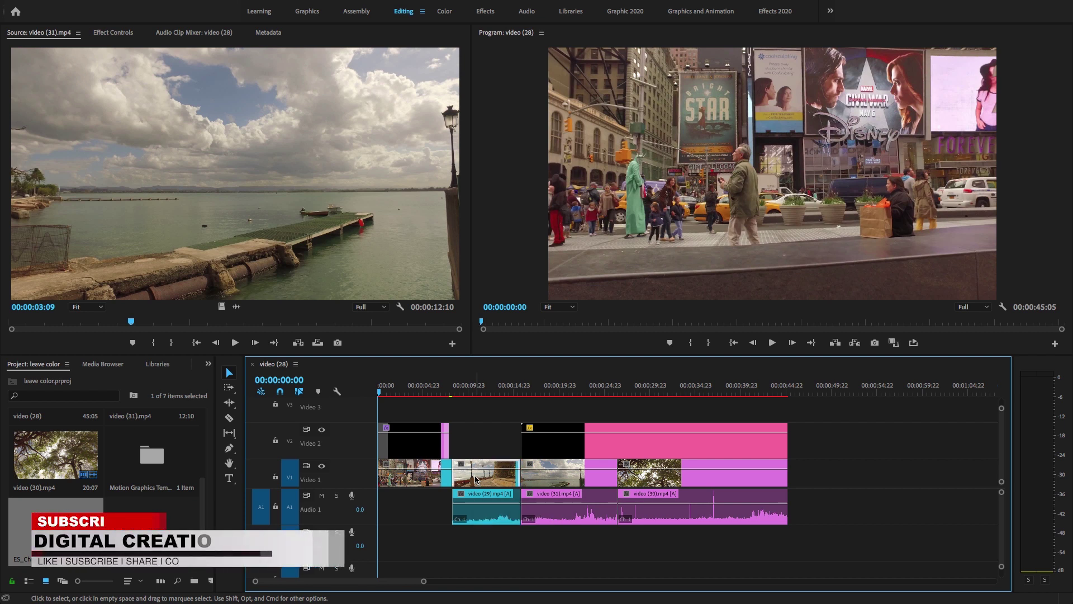
key(Delete)
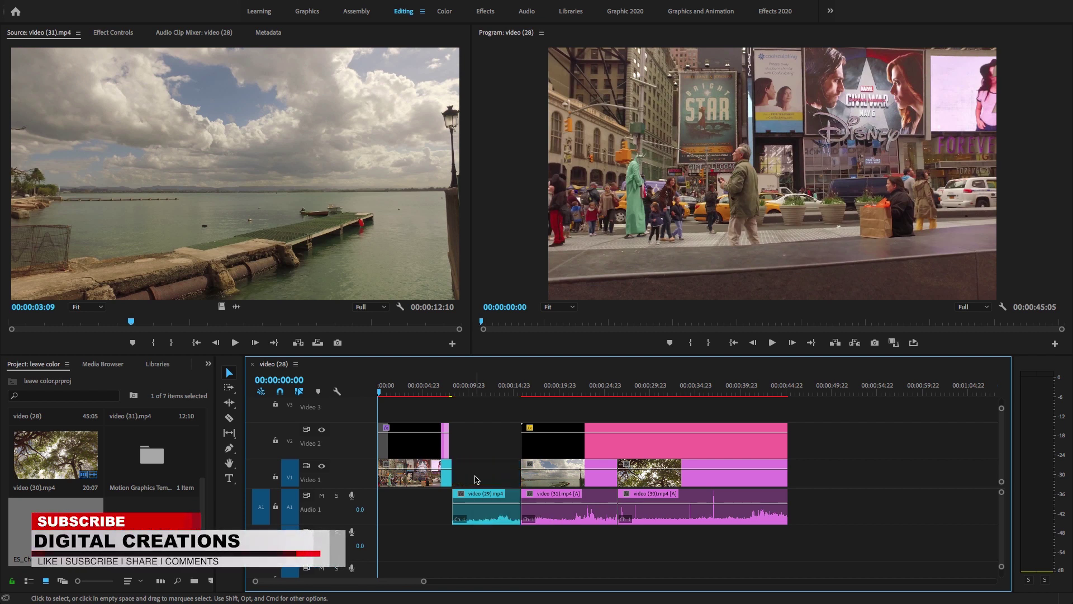
key(ctrl+z)
key(ctrl+z)
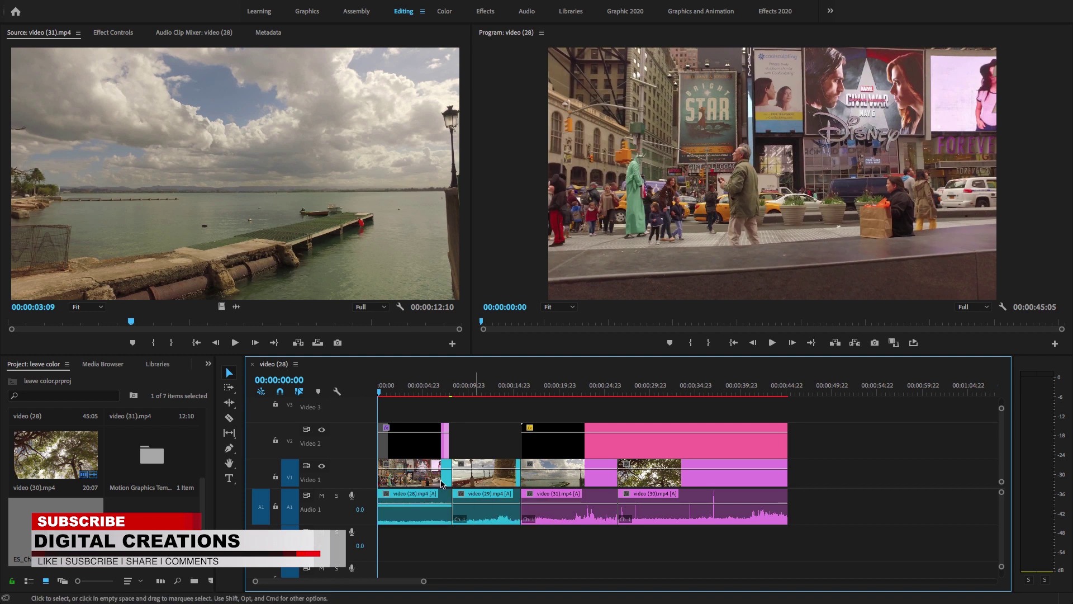
Unlink the audio from all four video clips on the timeline.
click(410, 510)
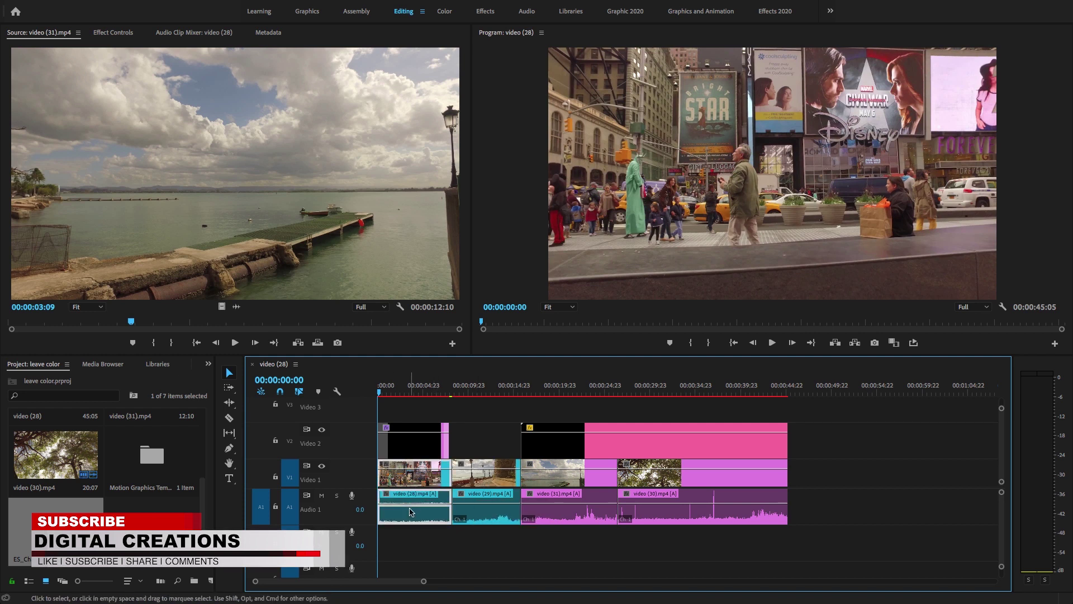
drag(647, 543, 431, 481)
right_click(428, 480)
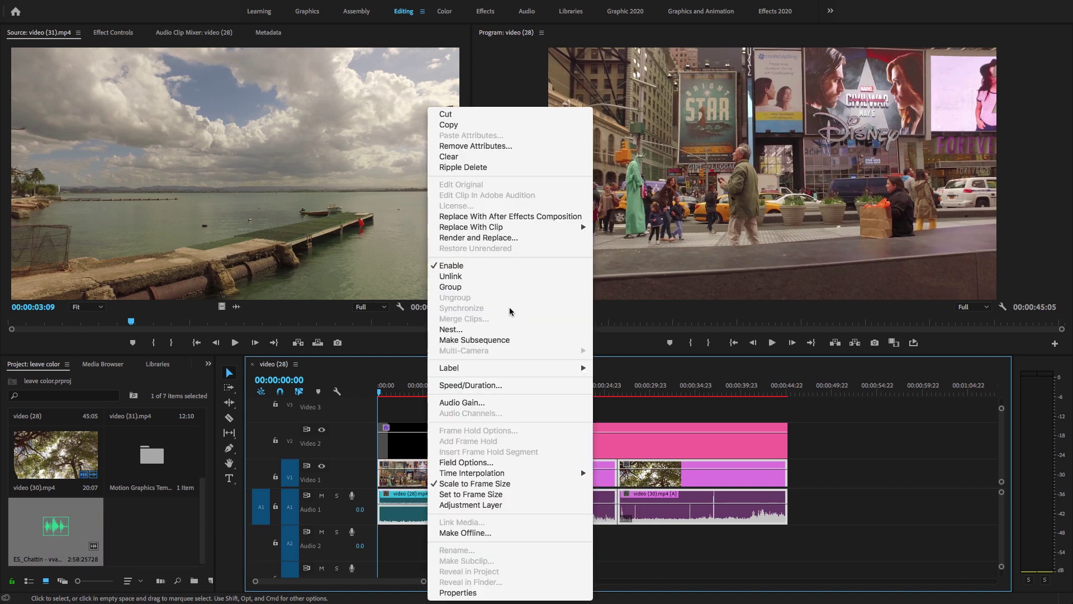
click(474, 277)
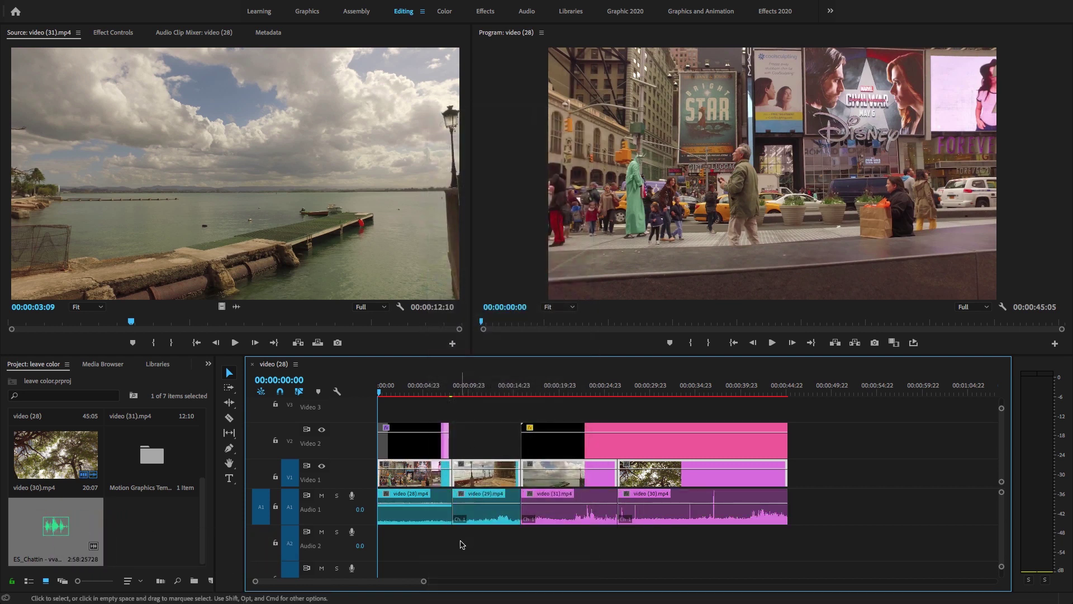
Delete the four original clips from Audio 1 and drop the 'ES_Chattin' music there.
click(461, 544)
drag(661, 544, 416, 513)
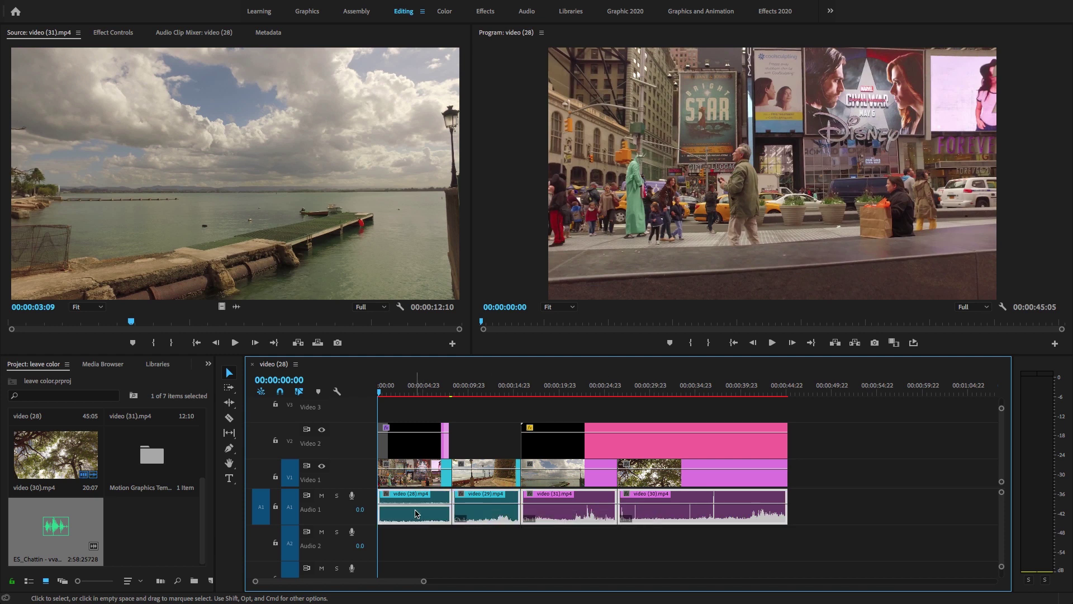
key(Delete)
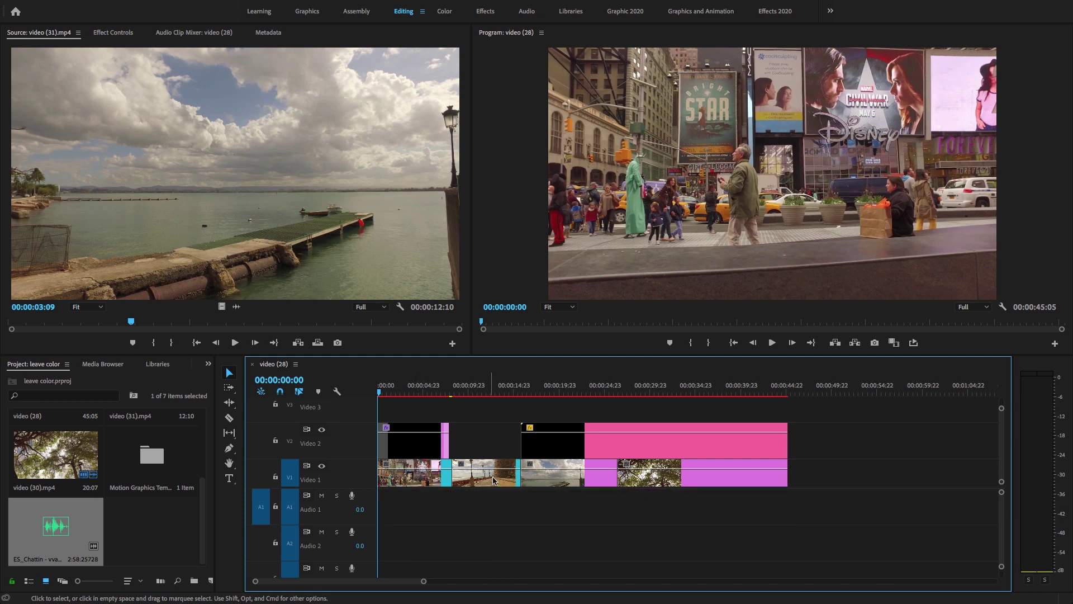
click(92, 521)
drag(101, 520, 352, 496)
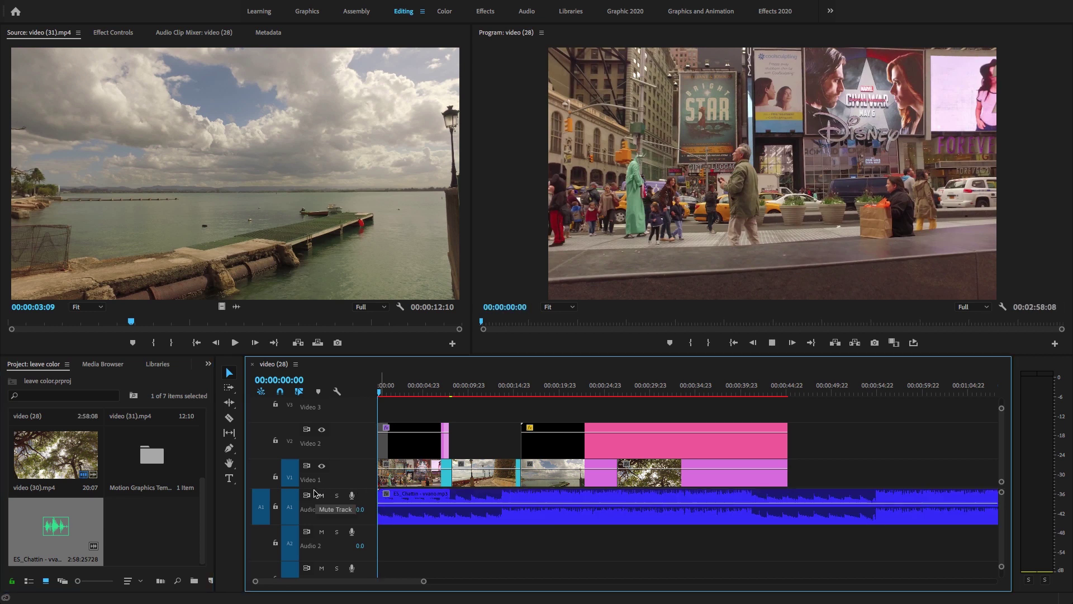
Play the 'ES_Chattin' music, cut it at the video's end, and delete the leftover tail.
key(space)
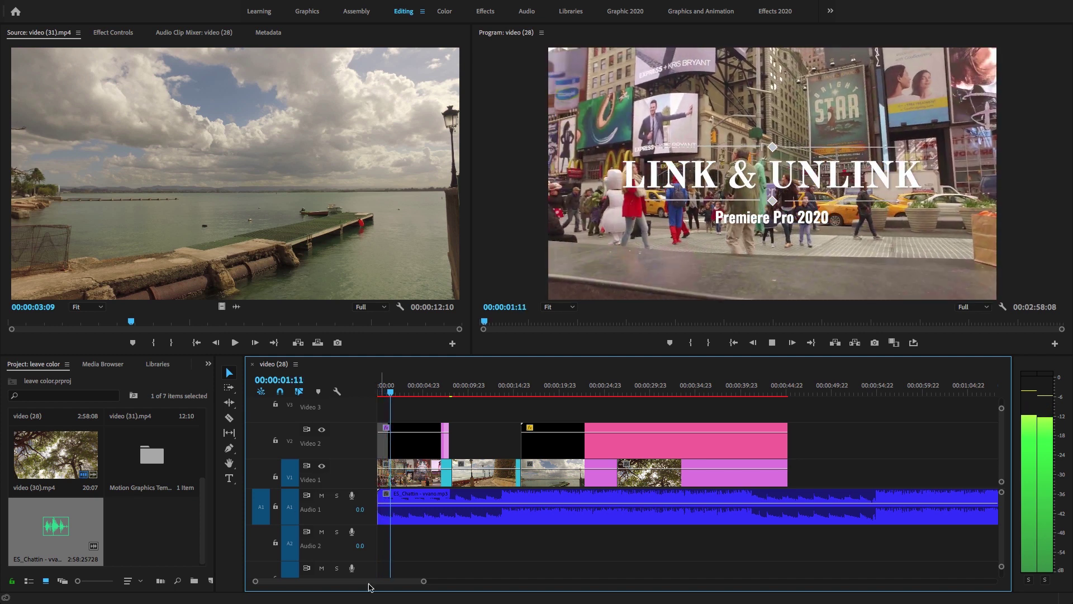
key(space)
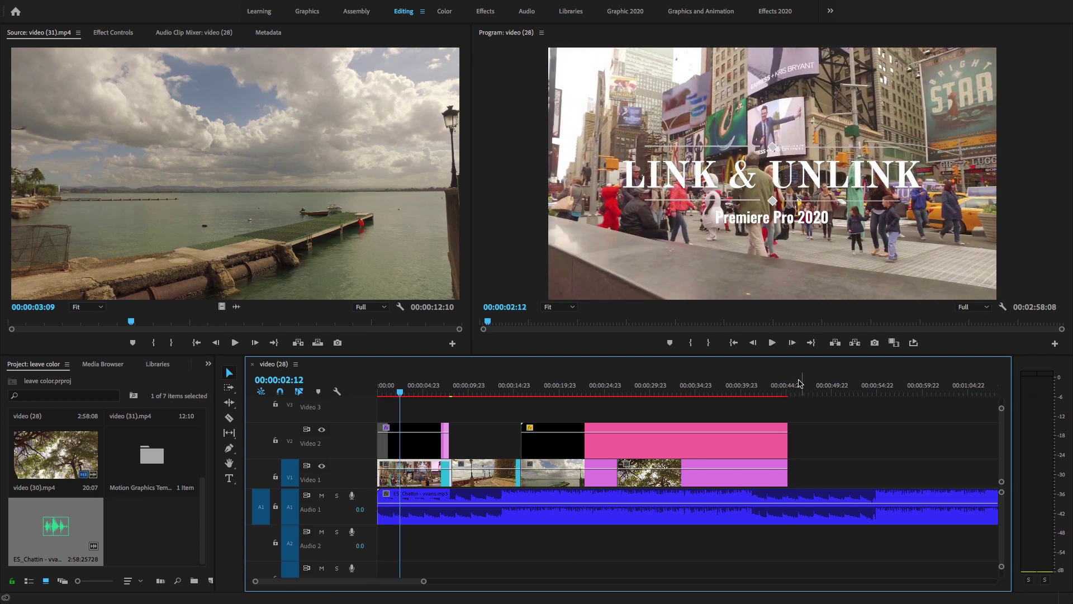
drag(795, 386, 789, 387)
key(c)
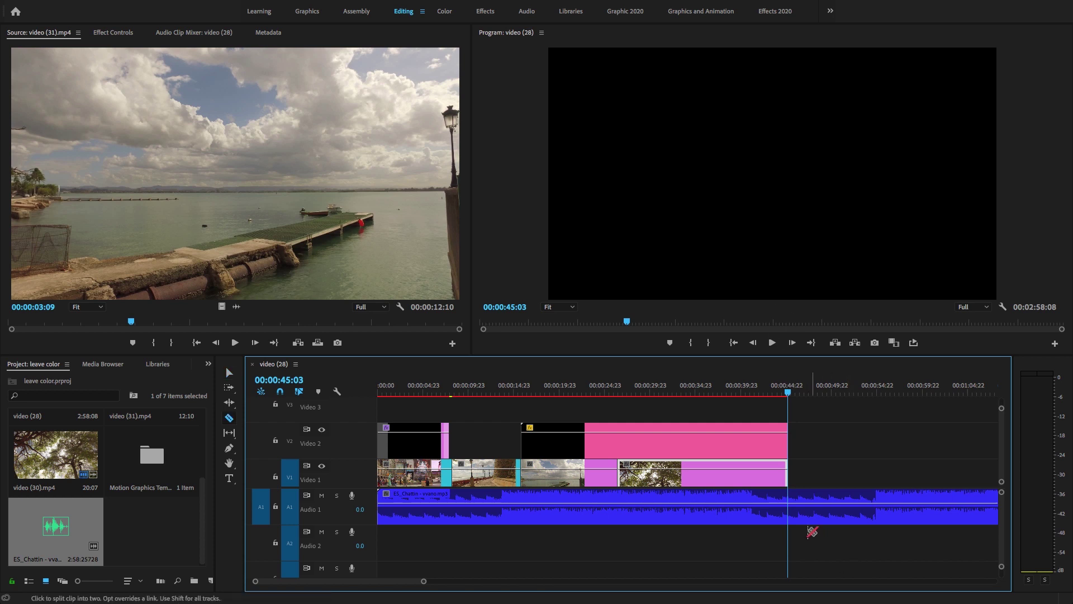
key(v)
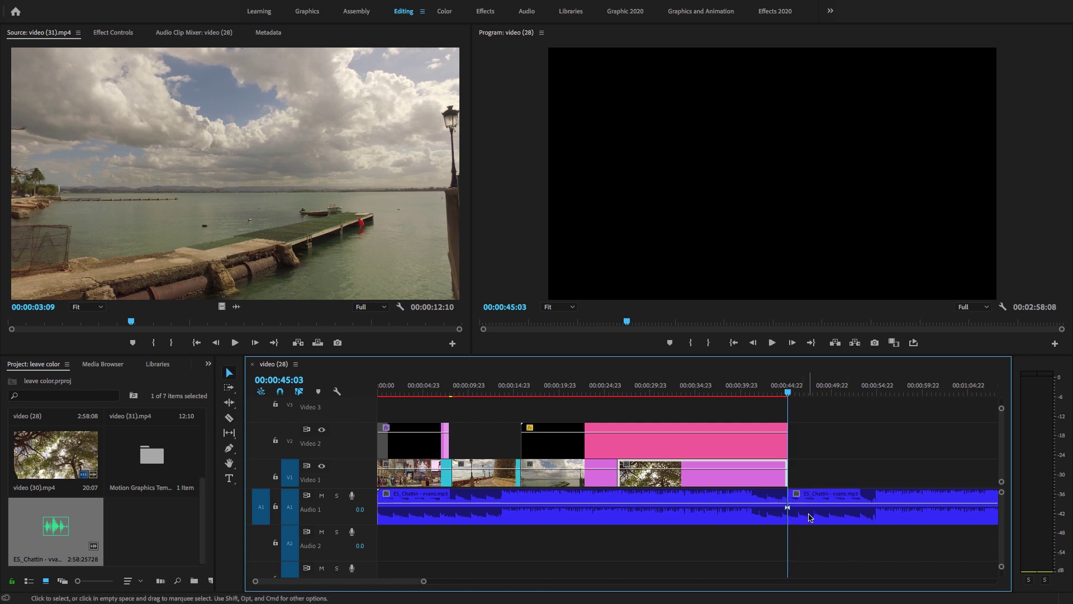
click(810, 516)
key(Delete)
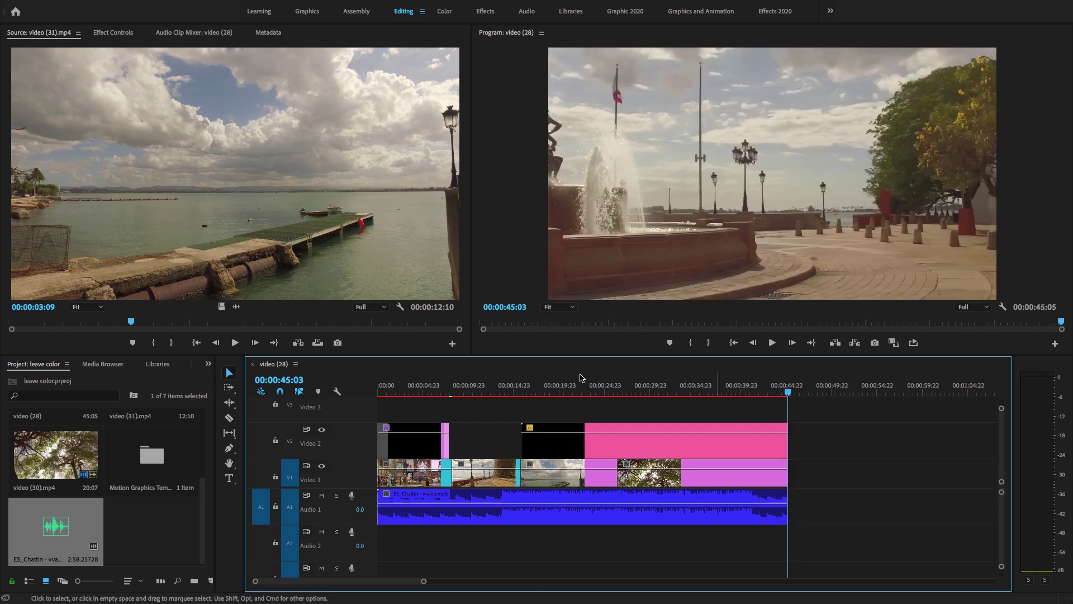
drag(410, 392, 422, 393)
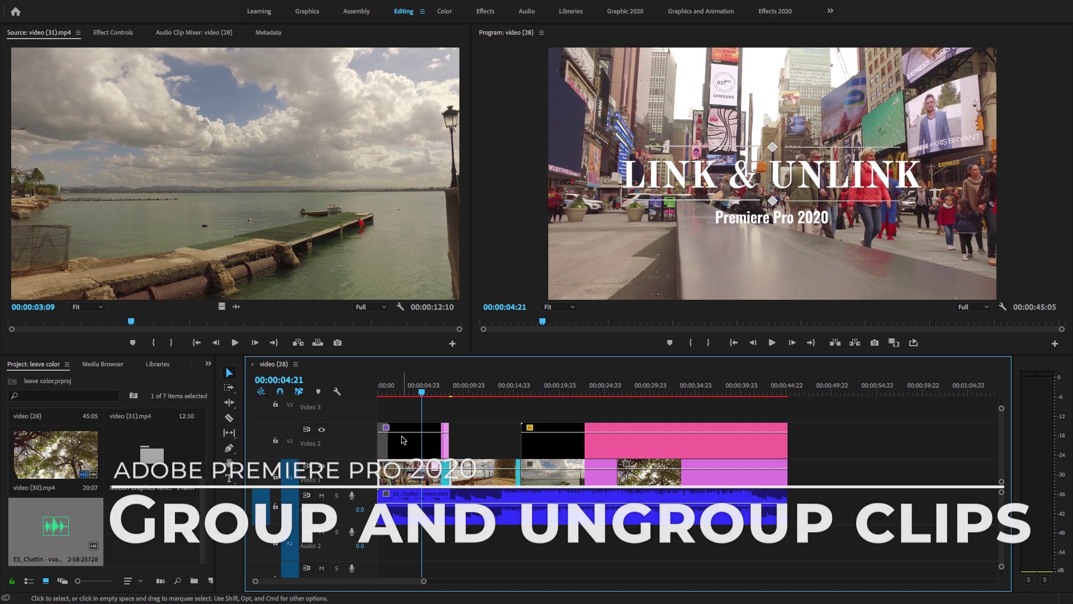
drag(385, 410, 613, 506)
right_click(613, 506)
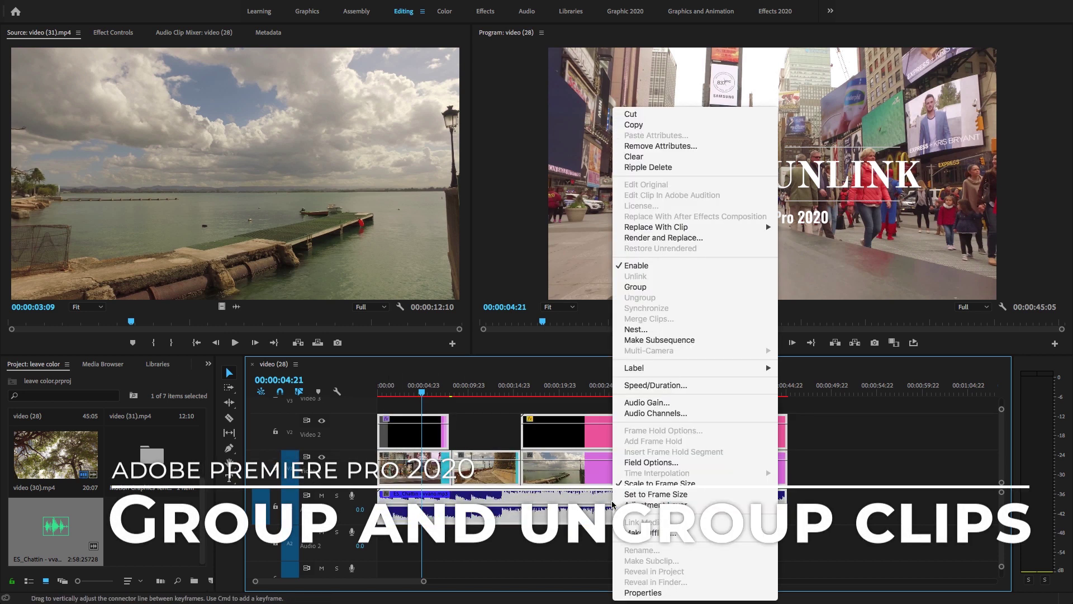
click(625, 288)
mouse_move(492, 468)
mouse_down()
mouse_move(637, 467)
mouse_move(493, 452)
mouse_up()
right_click(497, 465)
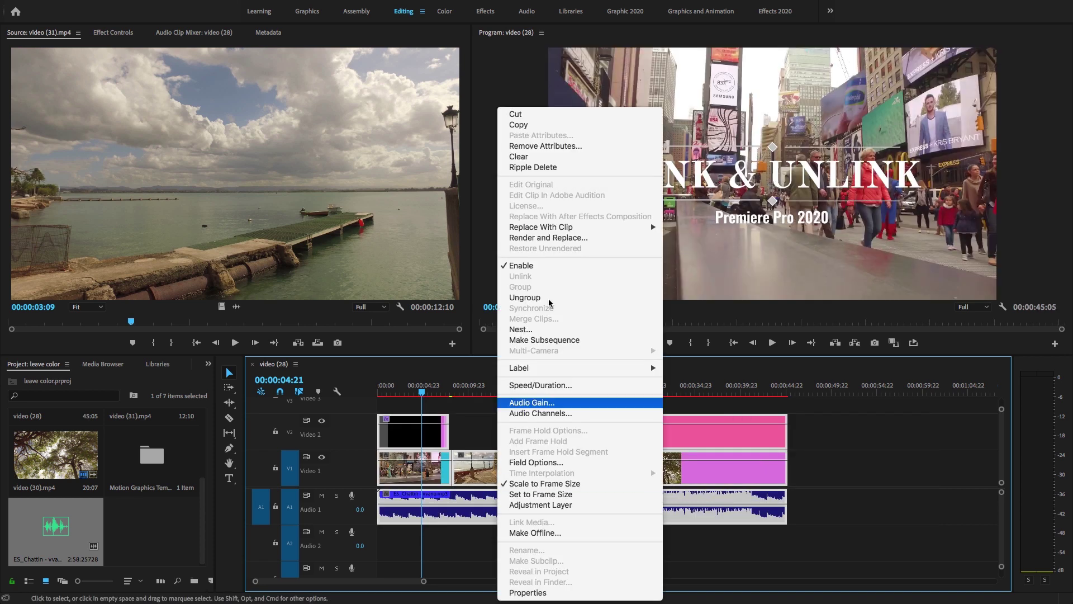
click(546, 297)
click(484, 540)
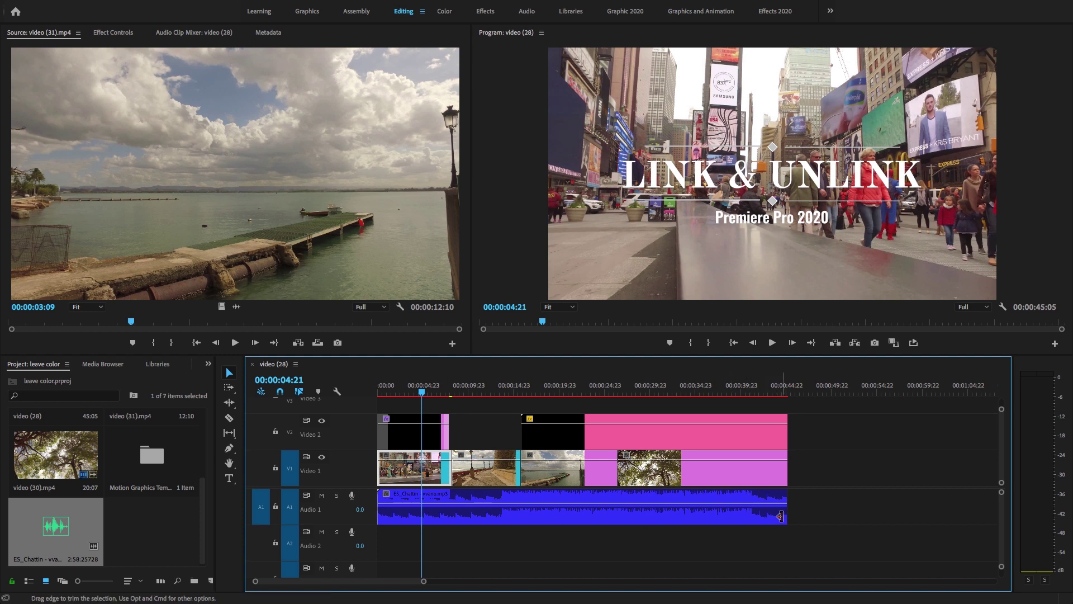
Shorten 'ES_Chattin' to end with the first V1 clip, link them, and play from start.
drag(786, 512, 452, 503)
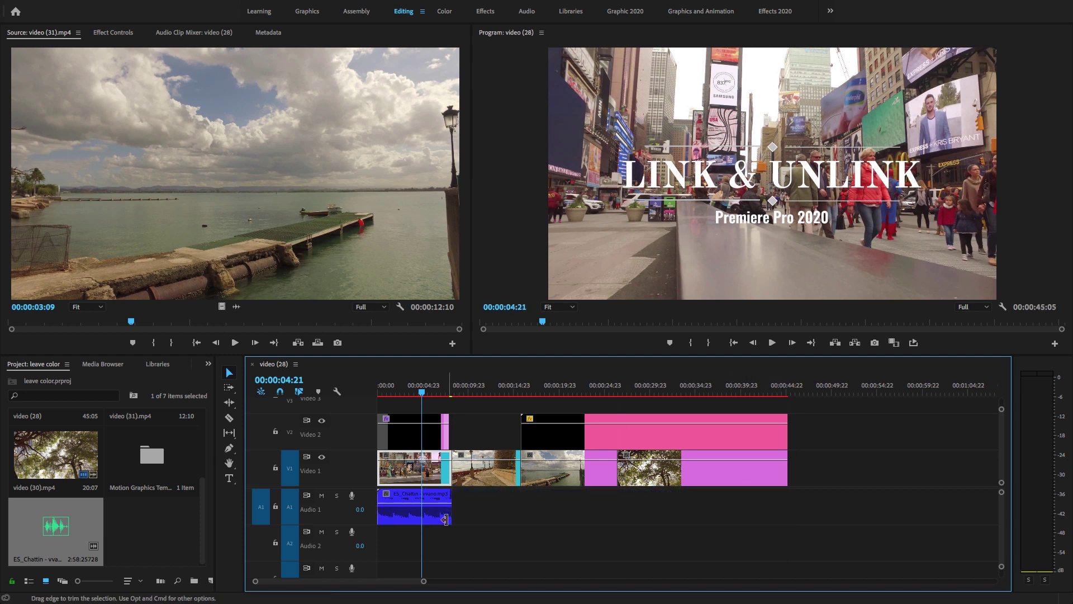
click(440, 507)
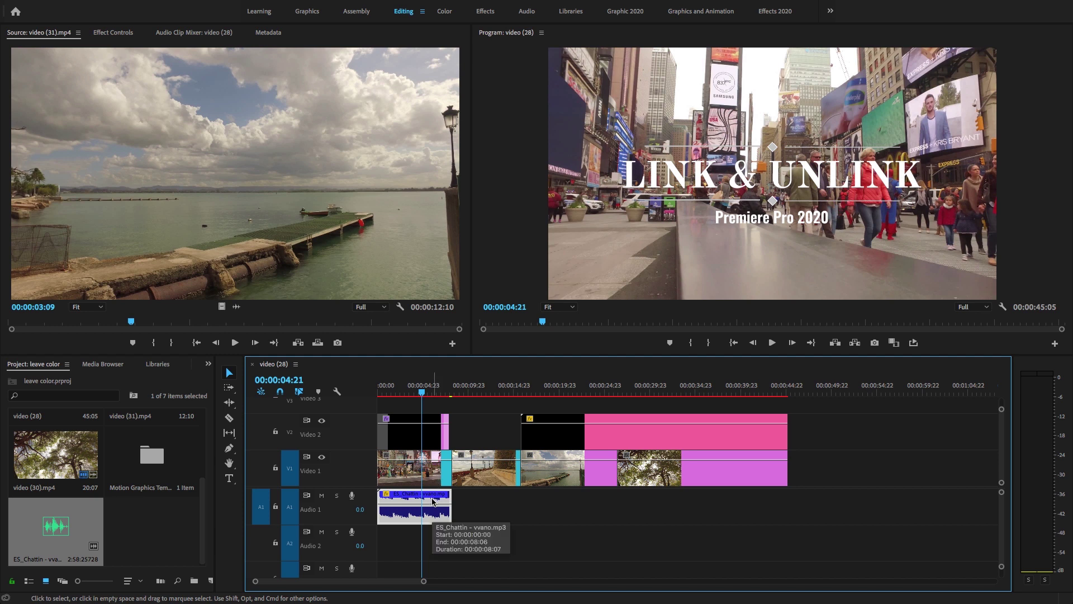
click(434, 475)
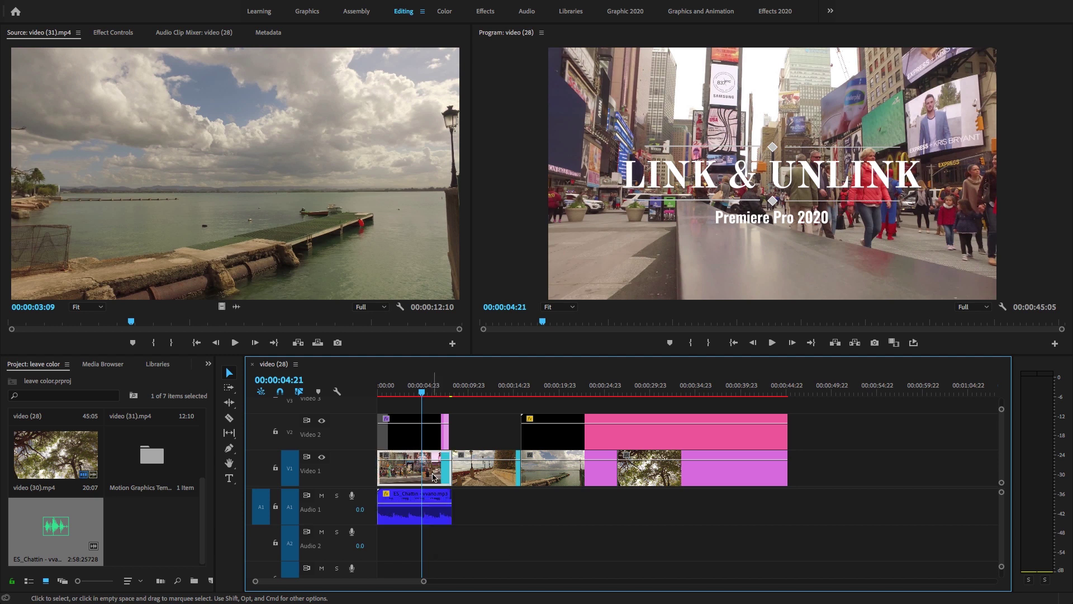
shift+click(446, 515)
right_click(443, 511)
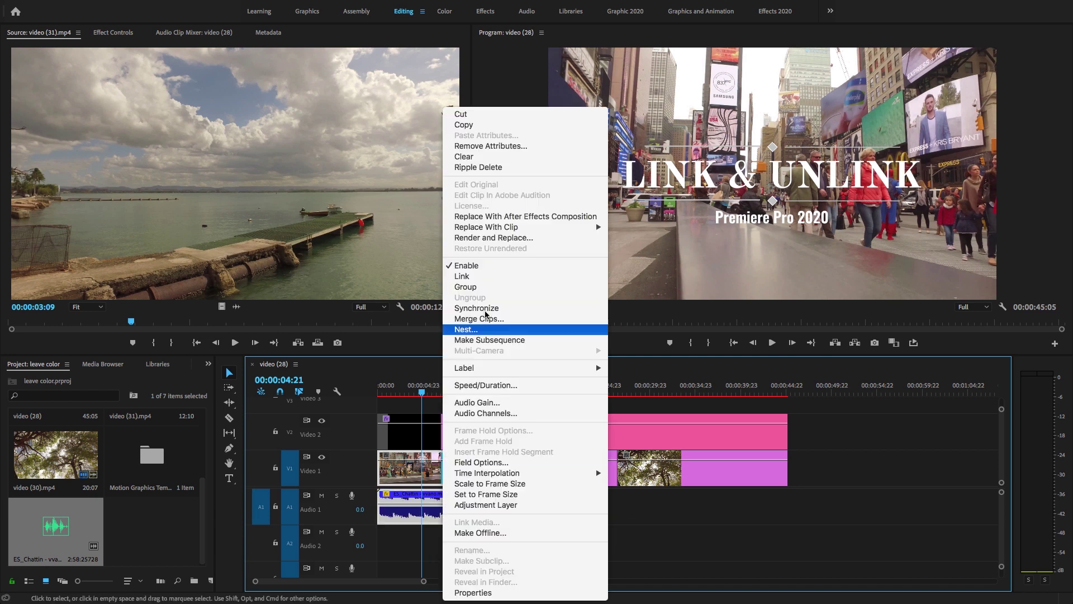
click(463, 276)
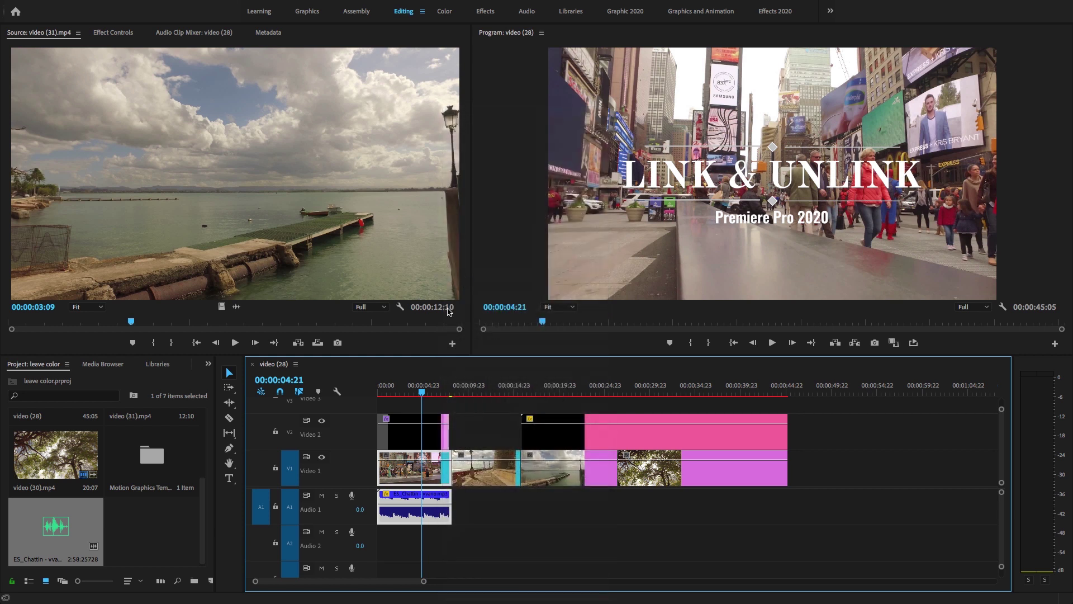
drag(424, 384, 379, 385)
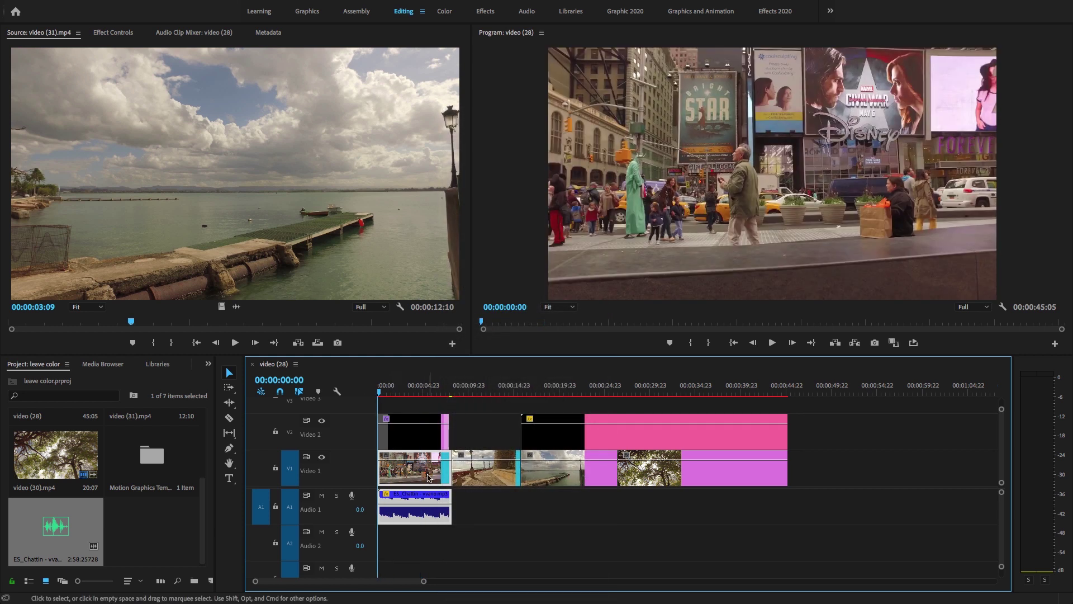
key(space)
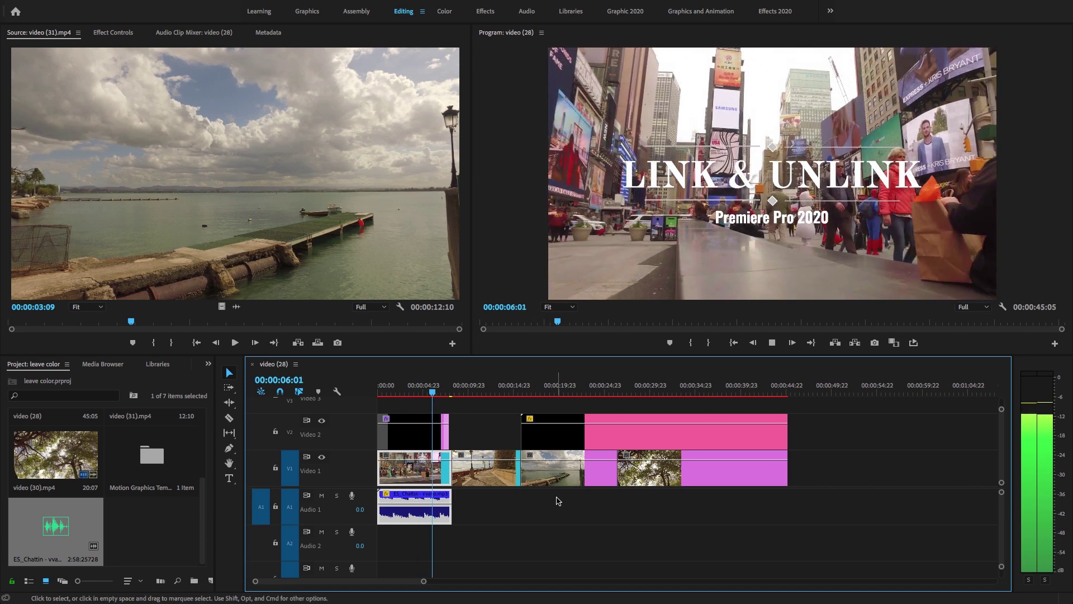
Stop playback, lock Video 1, and delete the four audio clips on Audio 1.
key(space)
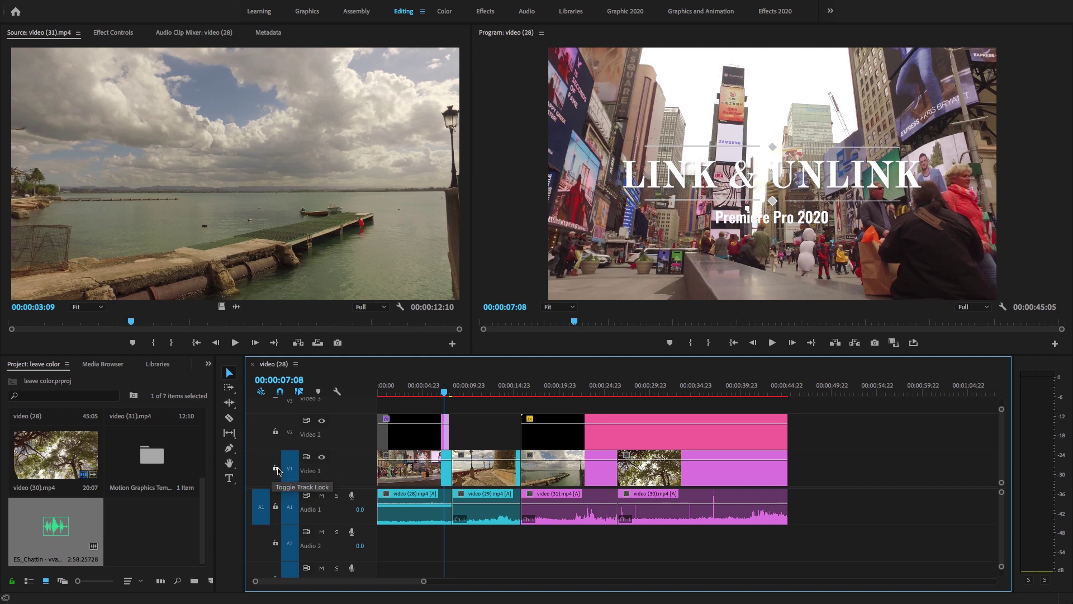
click(276, 471)
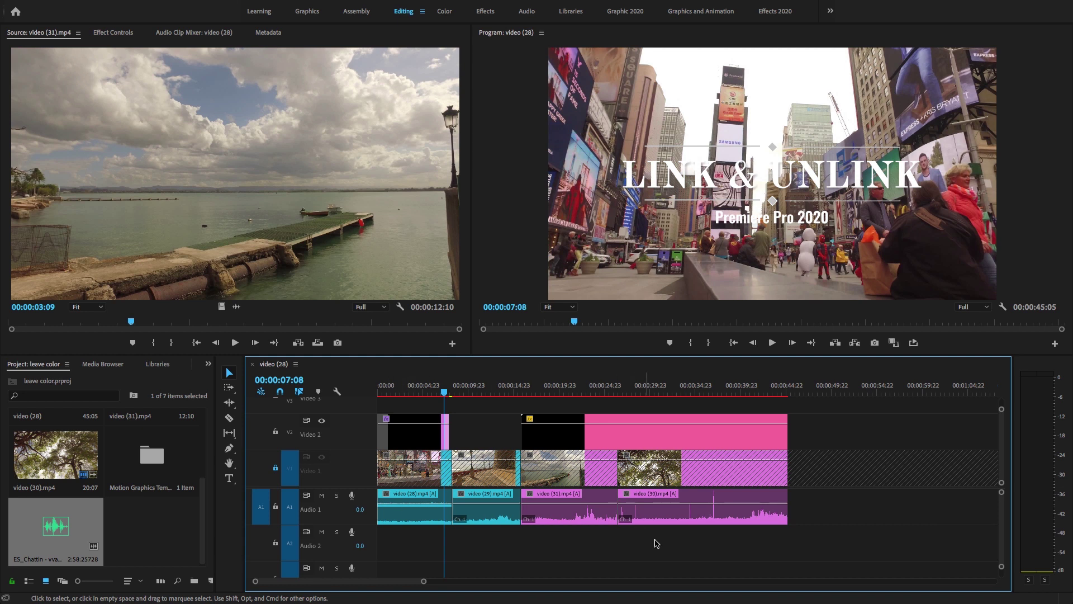
drag(657, 544, 394, 513)
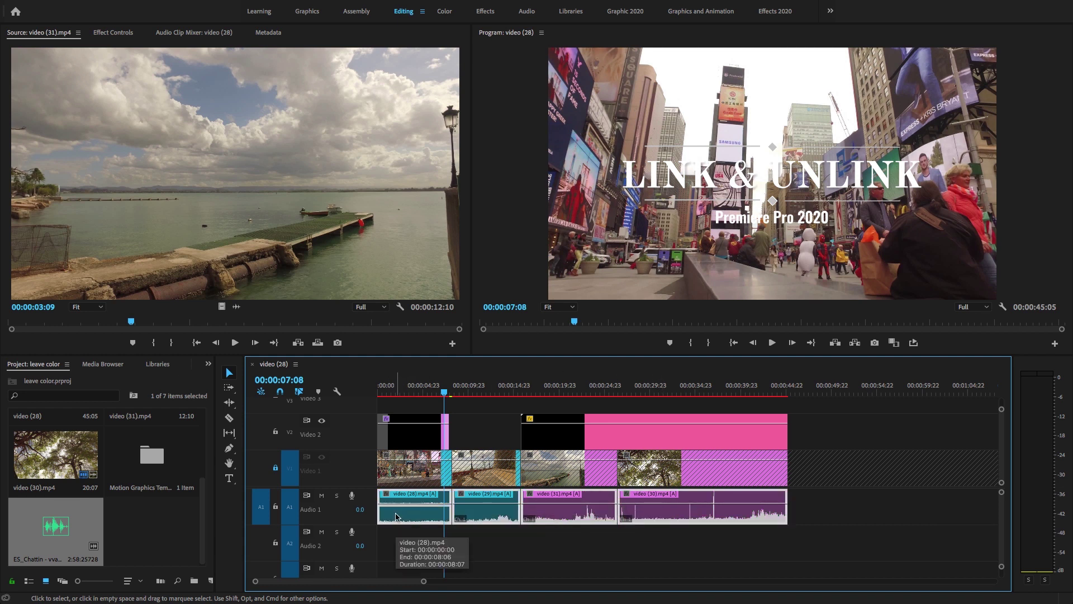
key(Delete)
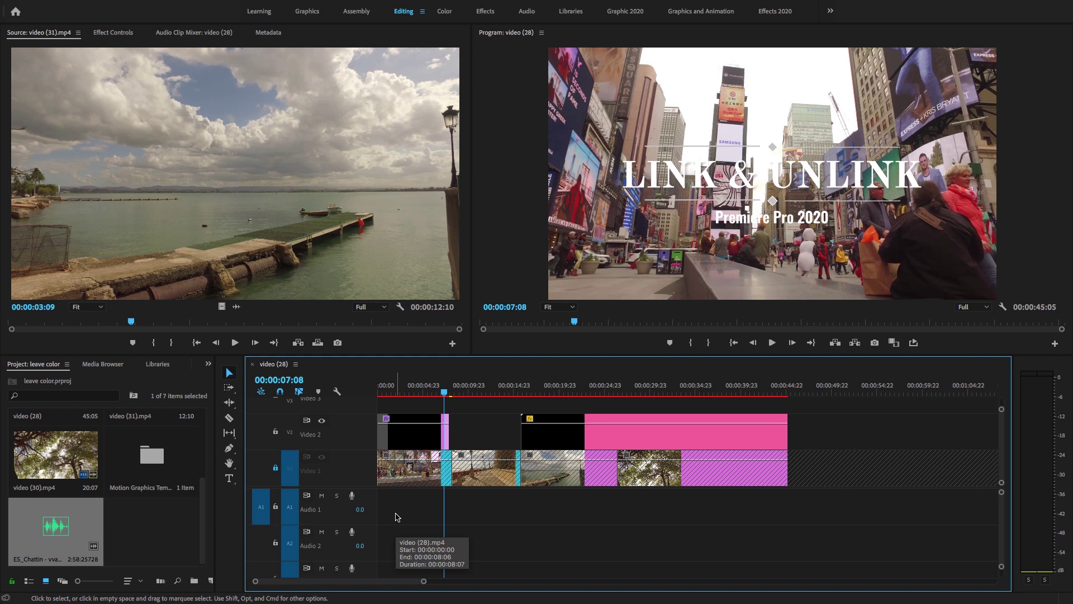